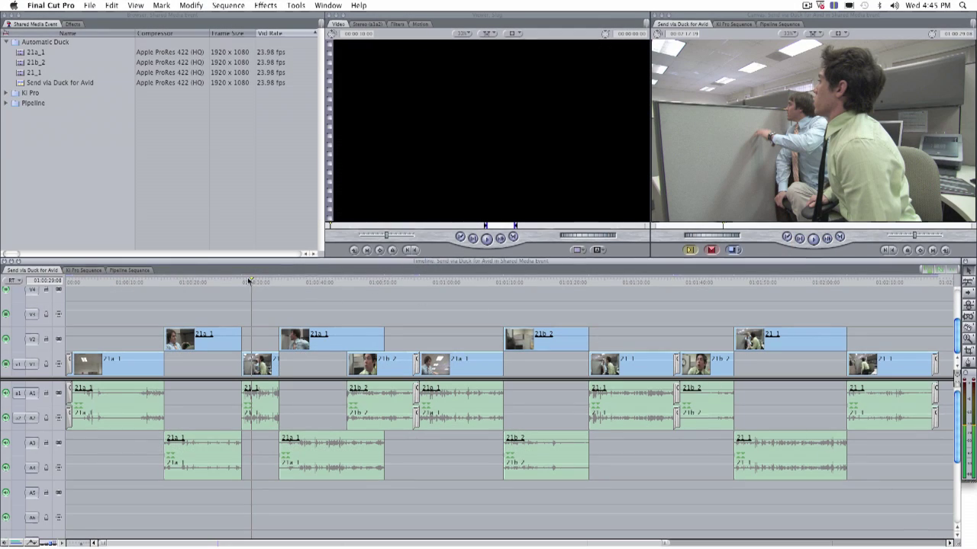
Scrub back and play part of the sequence, then step up through the Browser clips.
{"action": "mouse_move", "coordinate": [248, 281]}
{"action": "left_mouse_down"}
{"action": "mouse_move", "coordinate": [165, 281]}
{"action": "mouse_move", "coordinate": [410, 286]}
{"action": "left_mouse_up"}
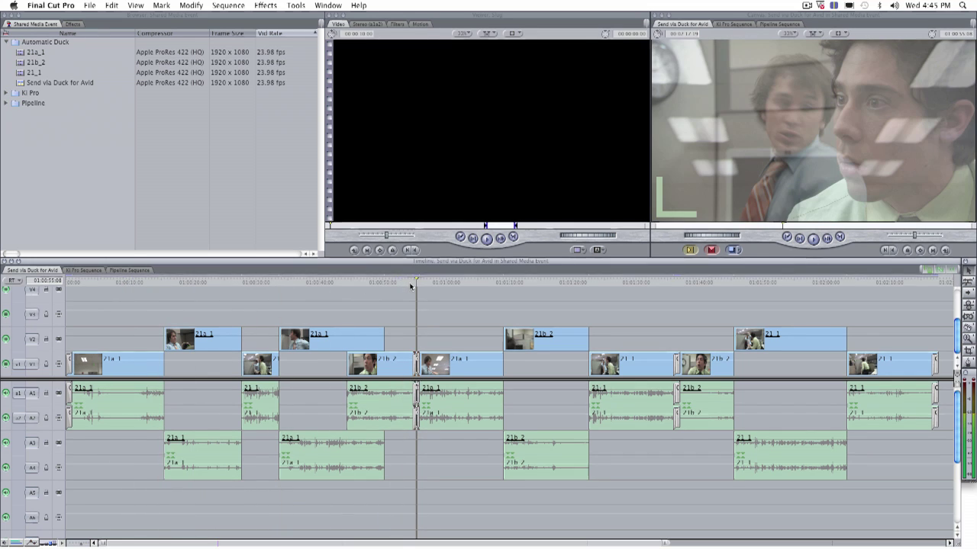
{"action": "key", "text": "space"}
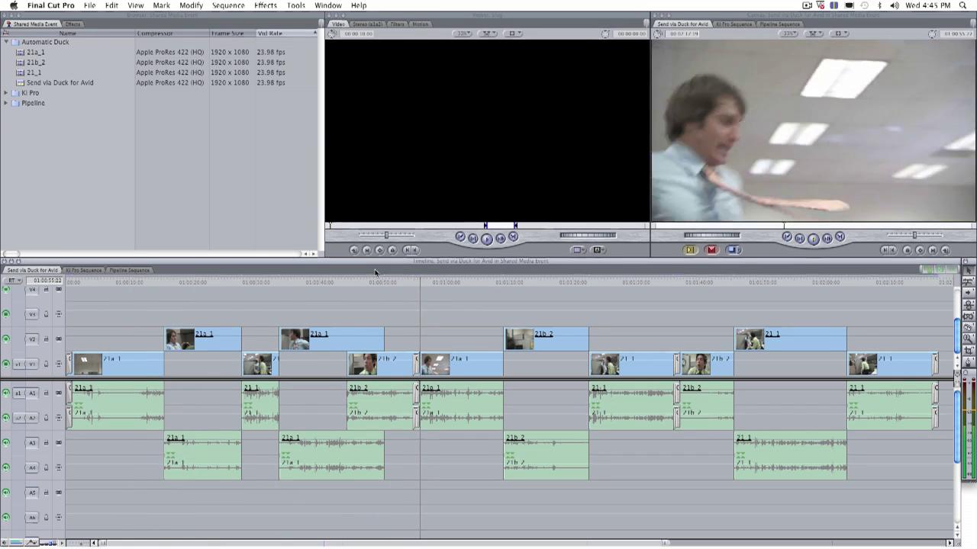
{"action": "key", "text": "j"}
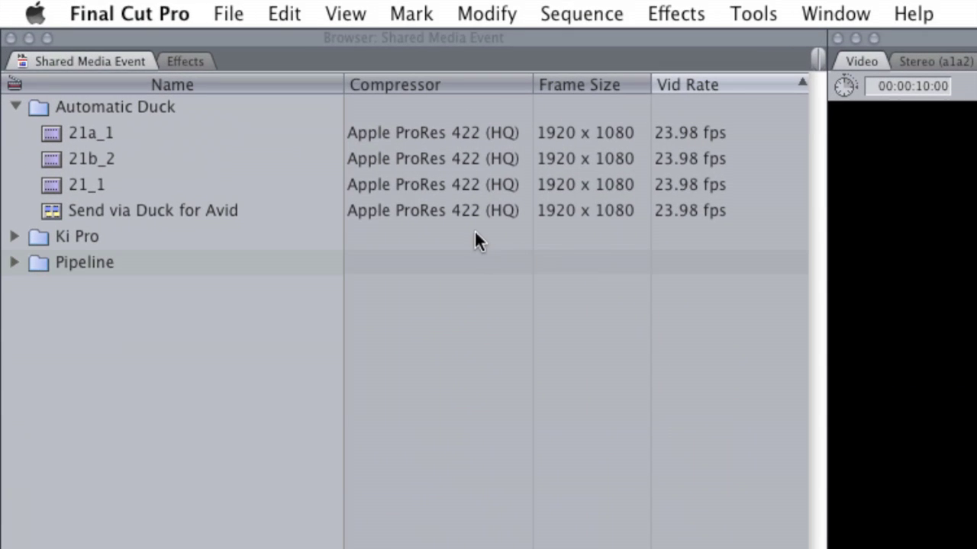
{"action": "key", "text": "Up"}
{"action": "key", "text": "Up"}
{"action": "key", "text": "Up"}
Start an Automatic Duck Pro export of the Send via Duck for Avid sequence.
{"action": "left_click", "coordinate": [49, 204]}
{"action": "left_click", "coordinate": [162, 9]}
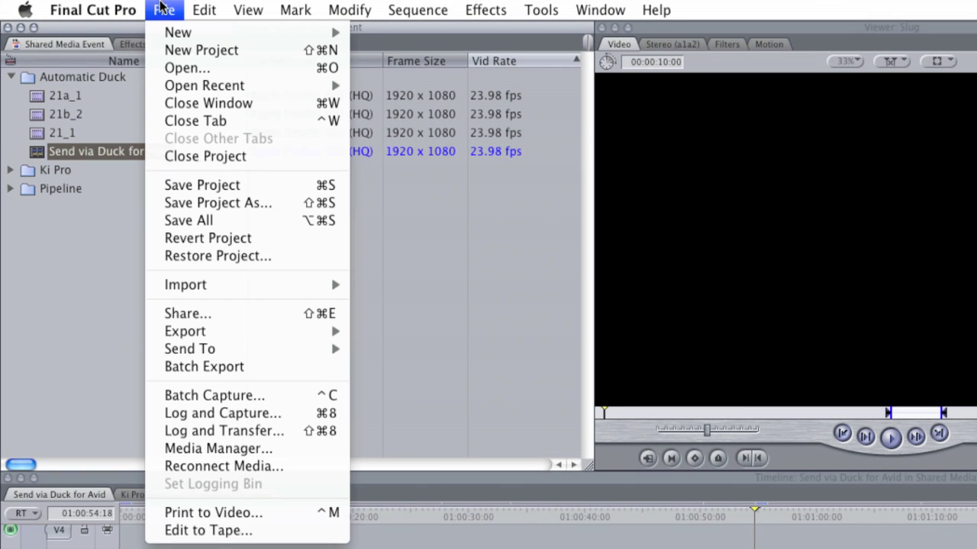
{"action": "mouse_move", "coordinate": [184, 331]}
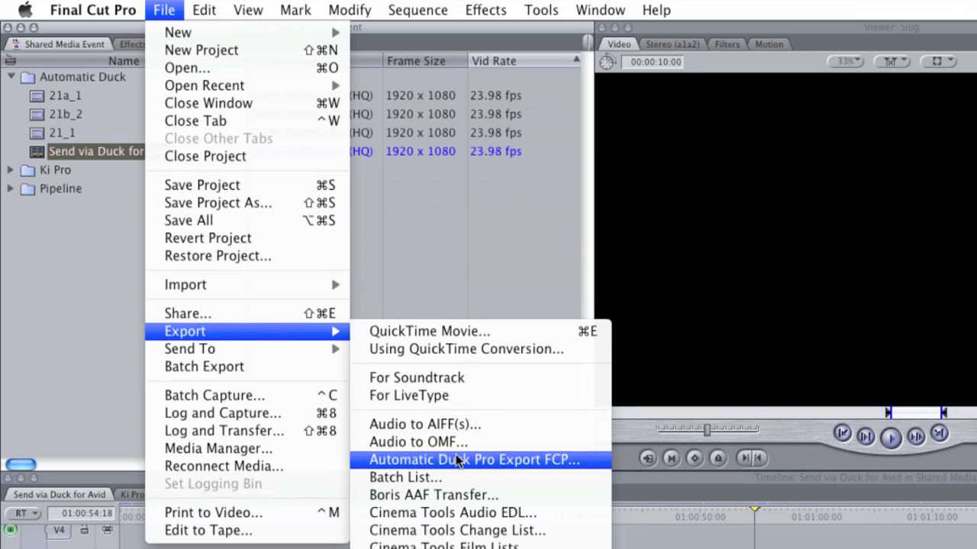
{"action": "left_click", "coordinate": [458, 460]}
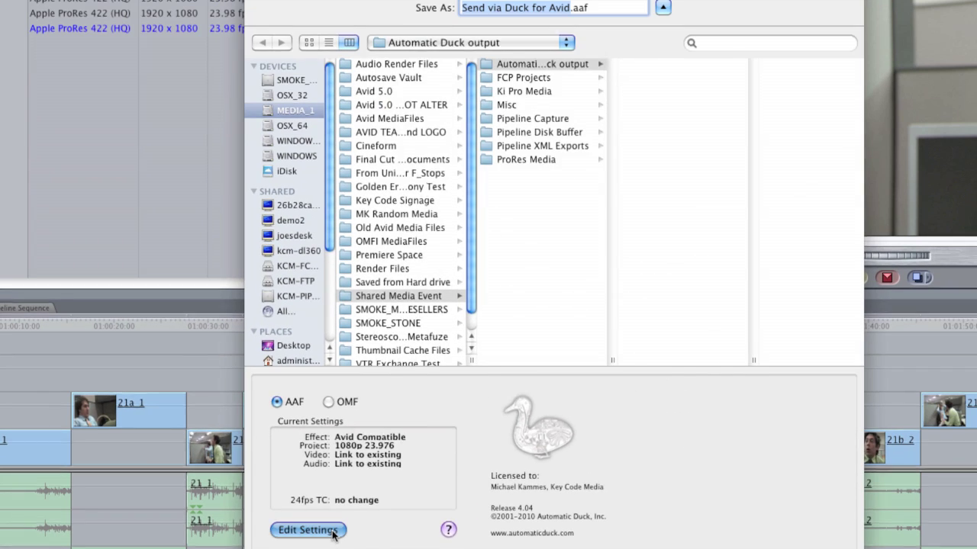
Keep effects Avid Compatible and save the AAF into the Automatic Duck output folder.
{"action": "left_click", "coordinate": [401, 415]}
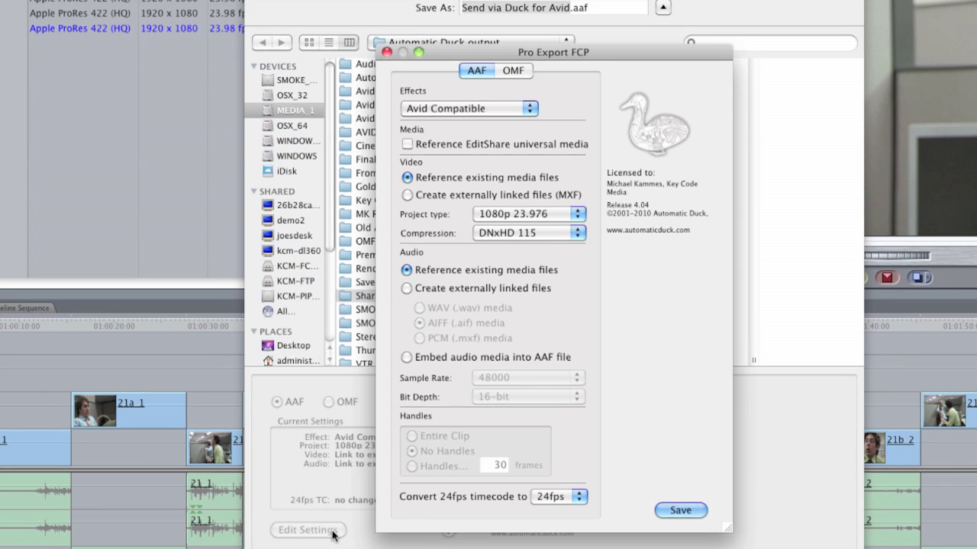
{"action": "left_click", "coordinate": [525, 107]}
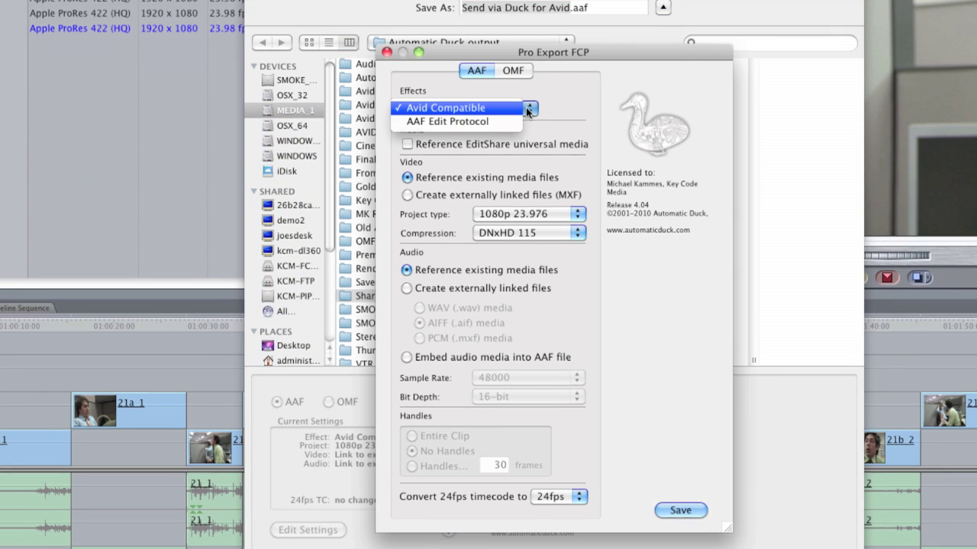
{"action": "left_click", "coordinate": [525, 108]}
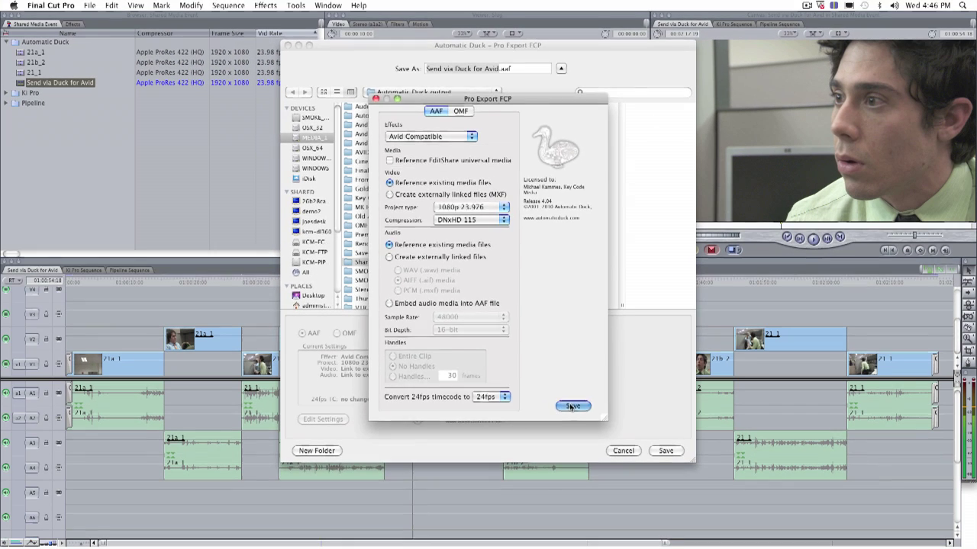
{"action": "left_click", "coordinate": [572, 406]}
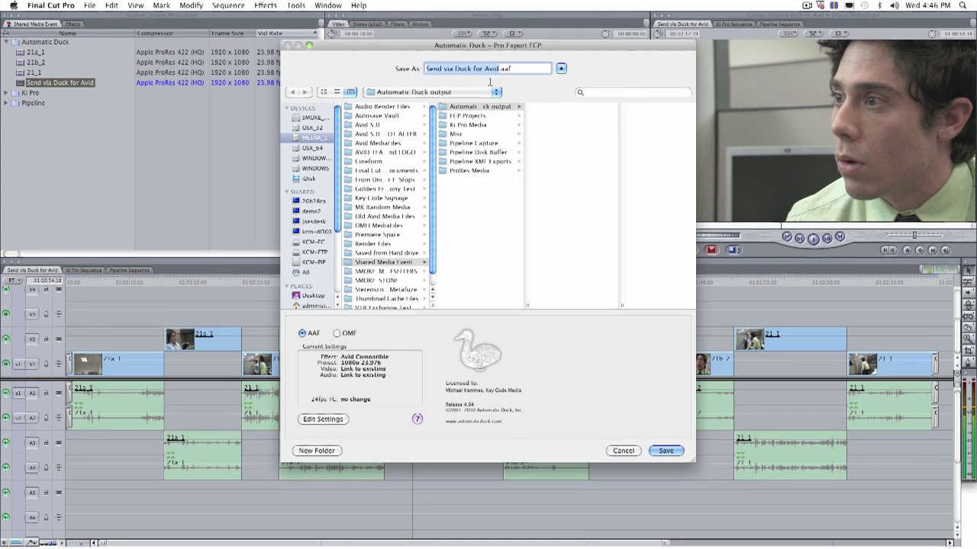
{"action": "left_click", "coordinate": [485, 109]}
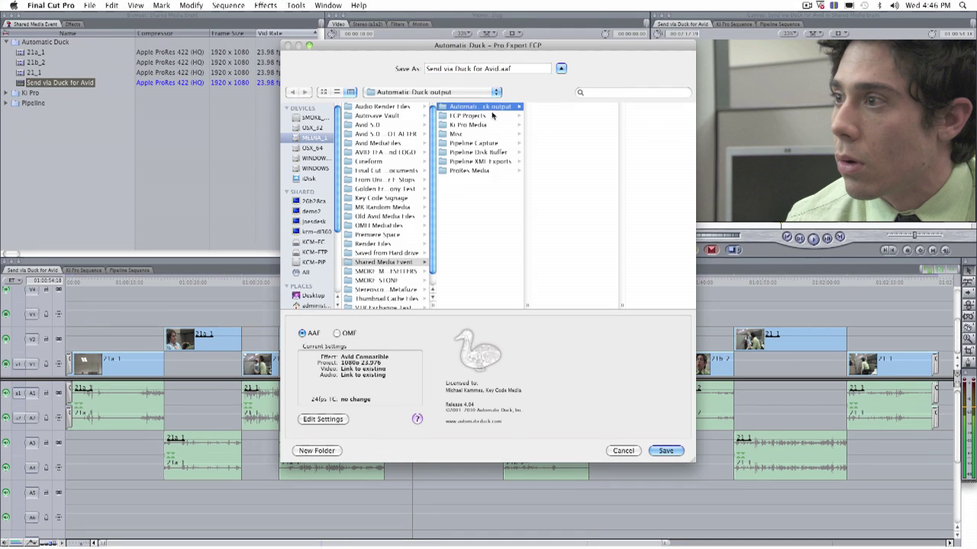
{"action": "left_click", "coordinate": [661, 451]}
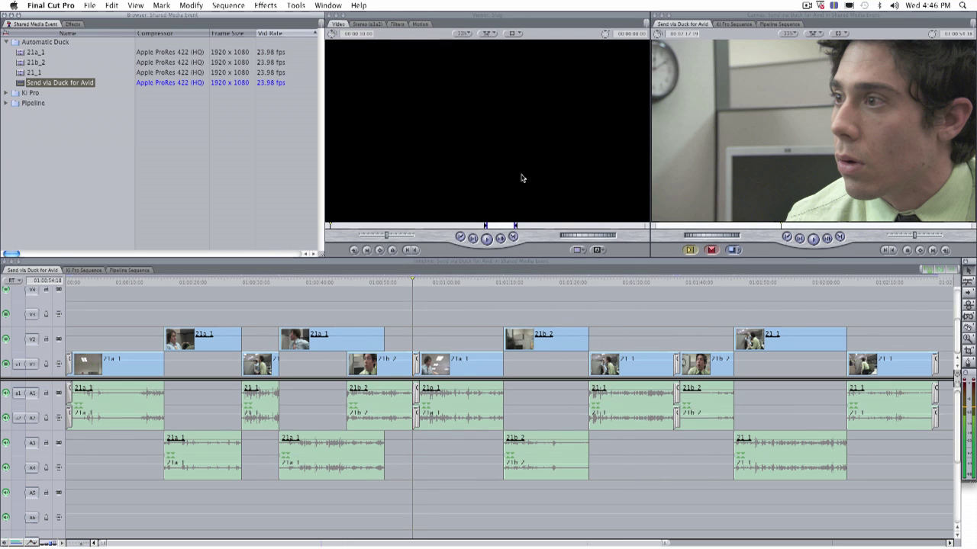
Switch to Avid, then create and open a new project named 'Duck'.
{"action": "key", "text": "super+Tab"}
{"action": "key", "text": "super+Tab"}
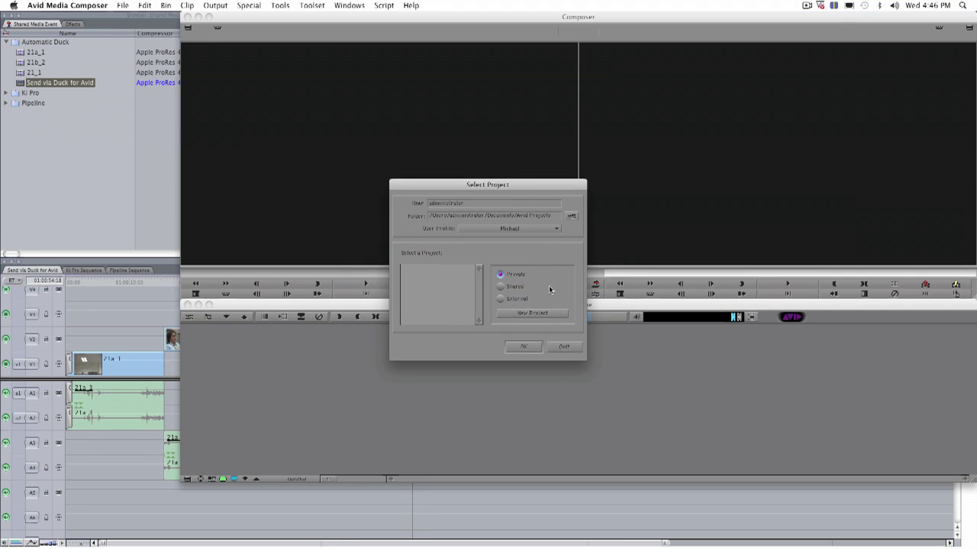
{"action": "left_click", "coordinate": [534, 314]}
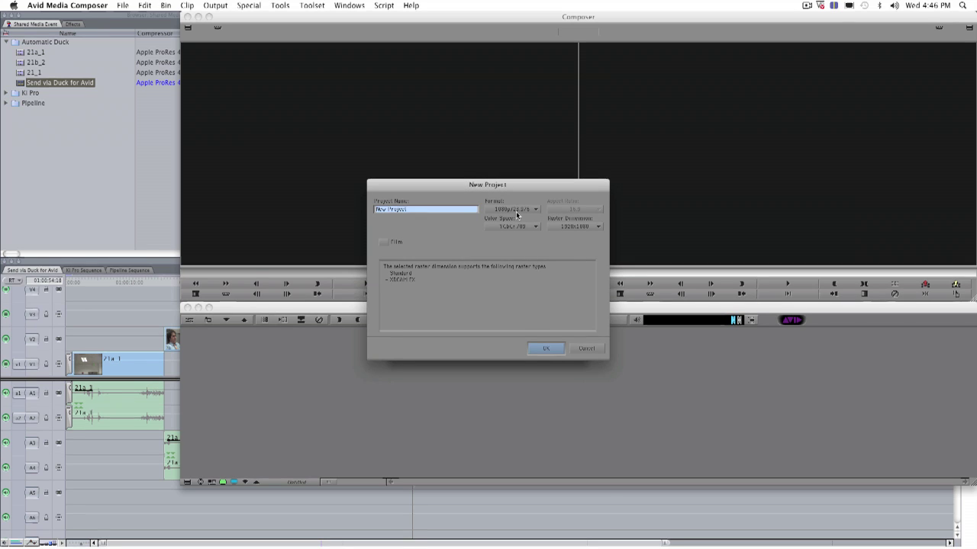
{"action": "left_click", "coordinate": [429, 210]}
{"action": "type", "text": "Duck"}
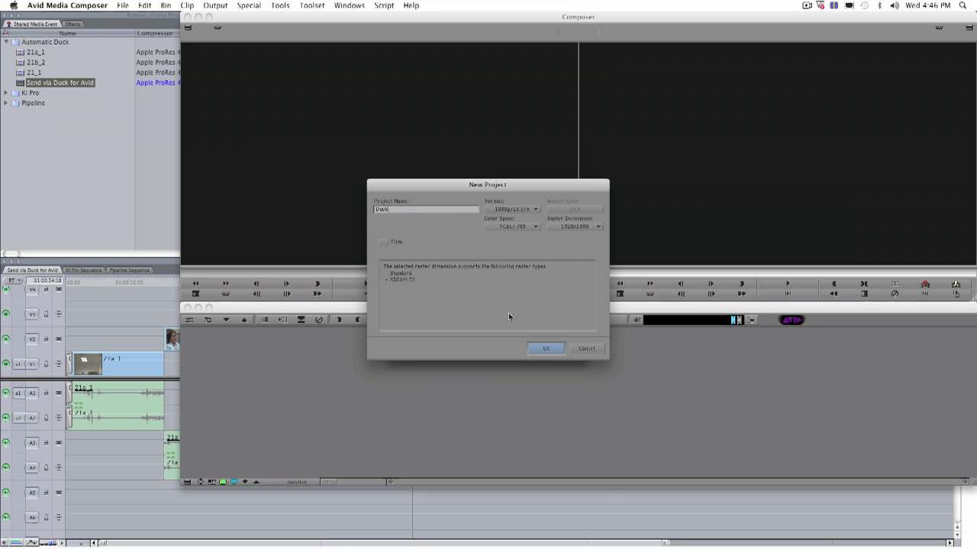
{"action": "left_click", "coordinate": [536, 345]}
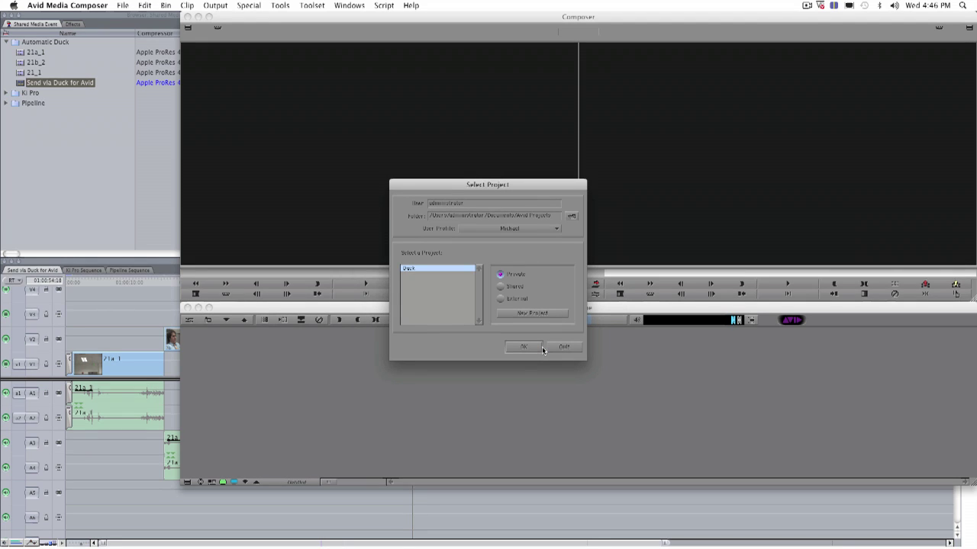
{"action": "left_click", "coordinate": [523, 348]}
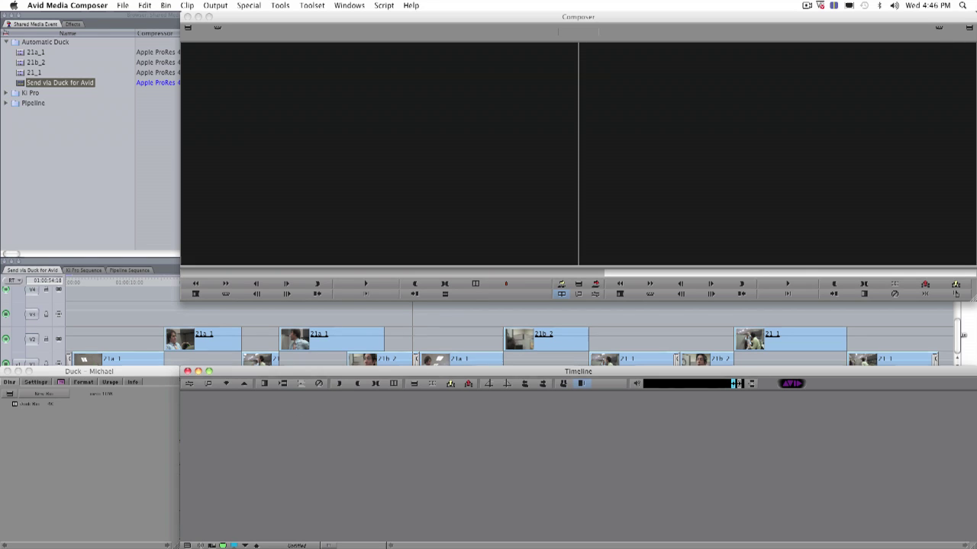
Open the Duck Bin, move it aside and make it taller.
{"action": "double_click", "coordinate": [17, 404]}
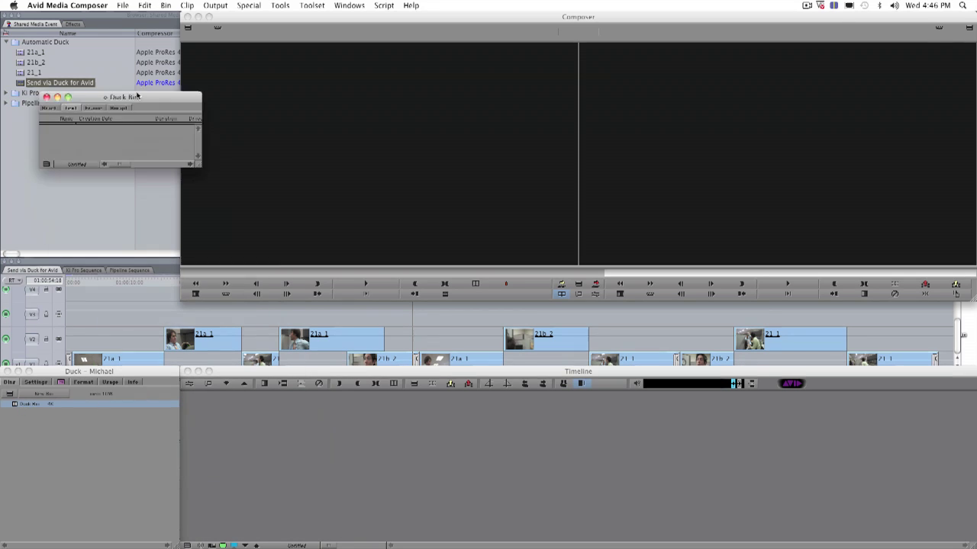
{"action": "left_click_drag", "start_coordinate": [278, 448], "coordinate": [104, 17]}
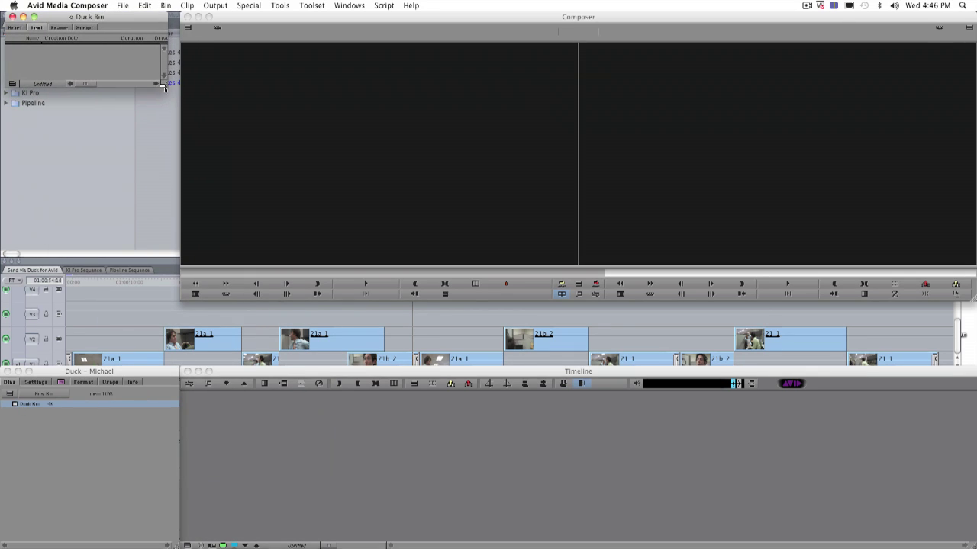
{"action": "left_click_drag", "start_coordinate": [169, 90], "coordinate": [176, 292]}
Import the Send via Duck for Avid AAF file into the Duck Bin.
{"action": "left_click", "coordinate": [177, 8]}
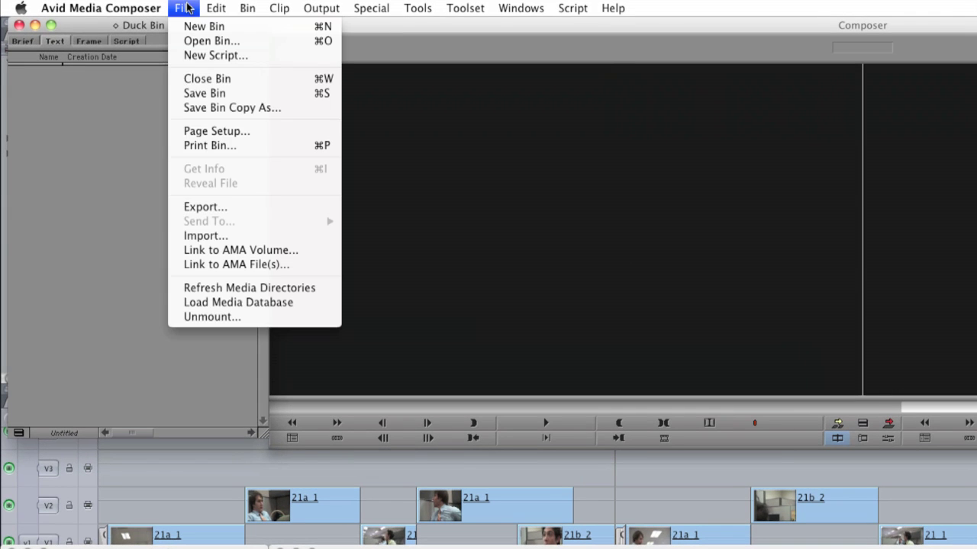
{"action": "left_click", "coordinate": [219, 232]}
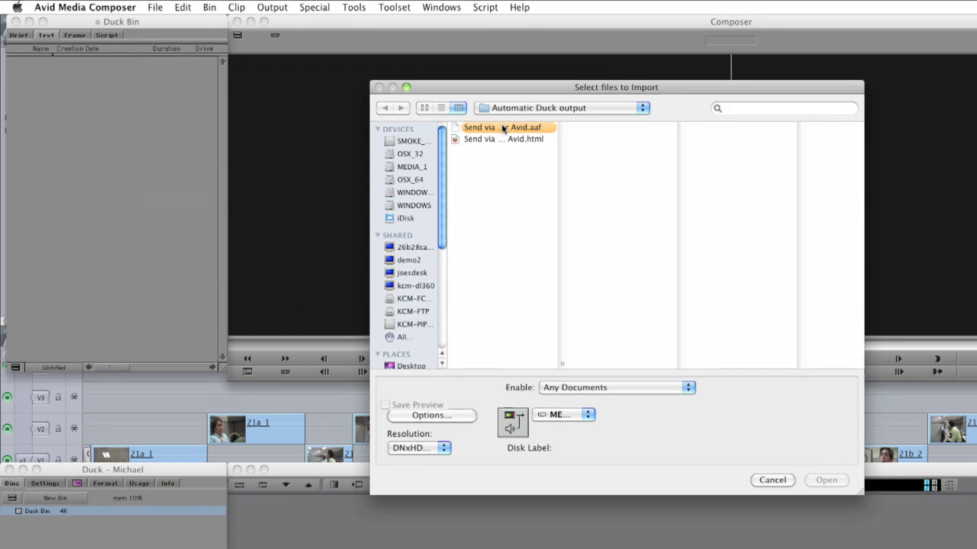
{"action": "left_click", "coordinate": [497, 127]}
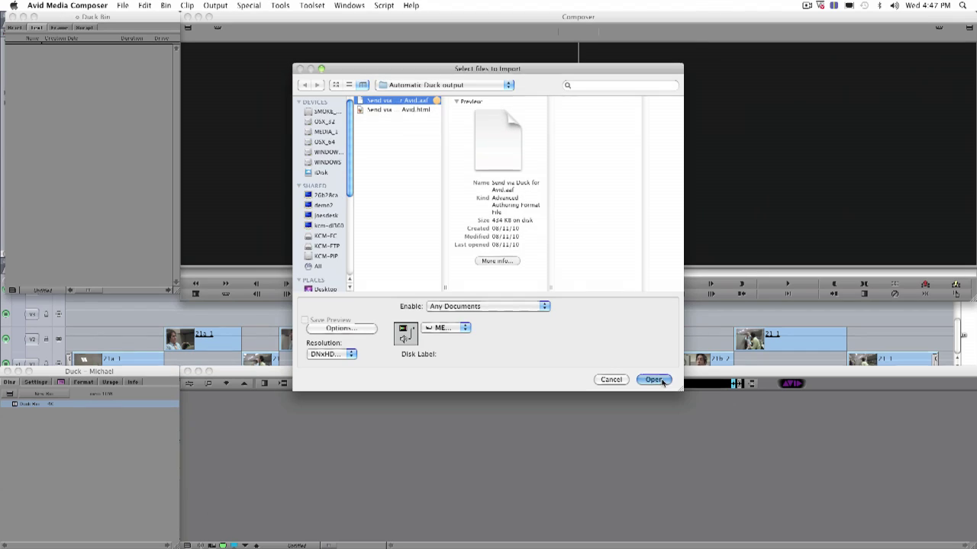
{"action": "left_click", "coordinate": [658, 379]}
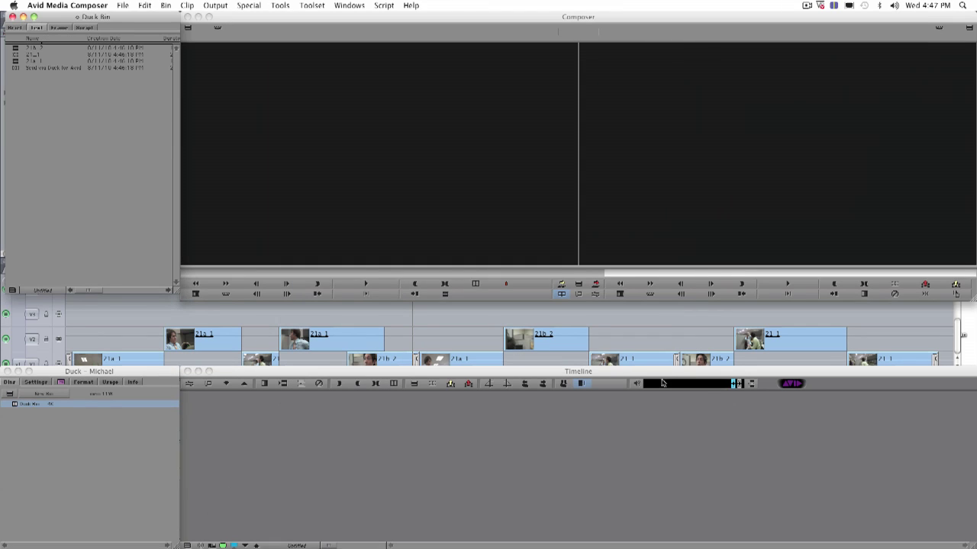
Open the imported sequence, accept the effects update, and scrub its timeline.
{"action": "double_click", "coordinate": [19, 70]}
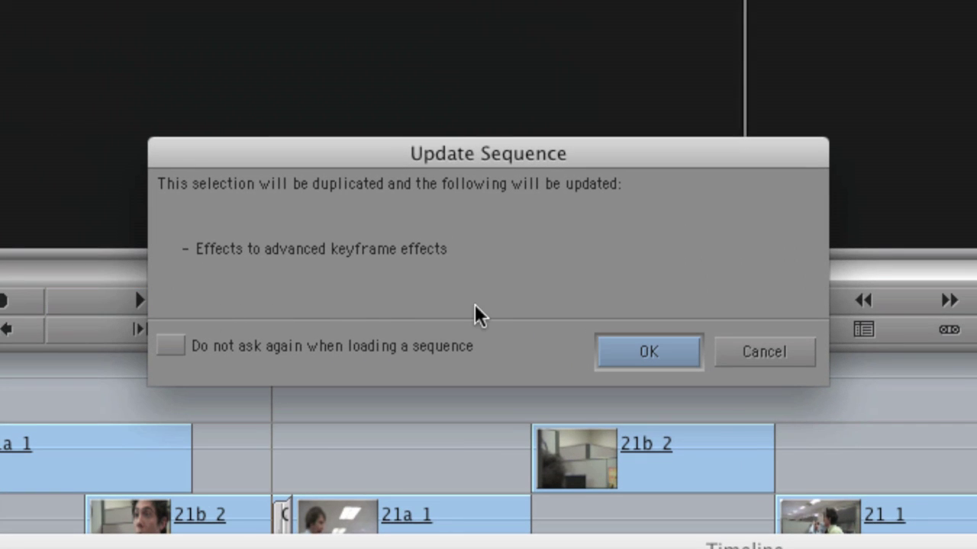
{"action": "left_click", "coordinate": [618, 355]}
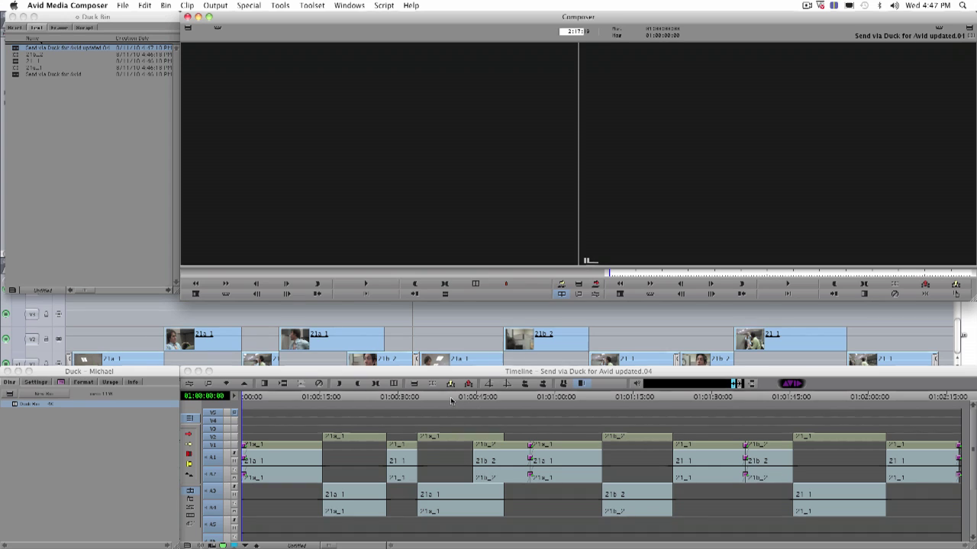
{"action": "left_click_drag", "start_coordinate": [439, 397], "coordinate": [551, 398]}
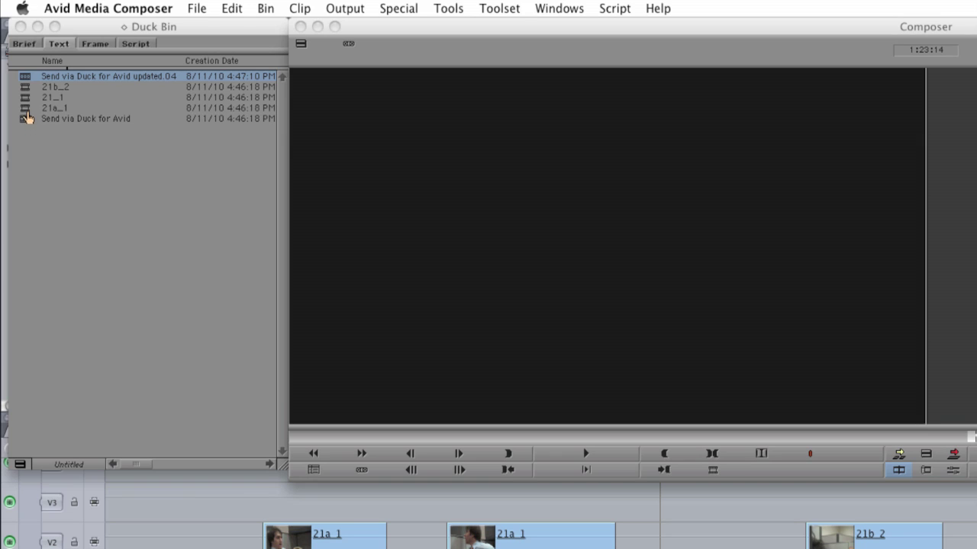
Load clip 21a_1 into the source monitor, check a later frame, and select the bin items.
{"action": "left_click_drag", "start_coordinate": [25, 109], "coordinate": [484, 303]}
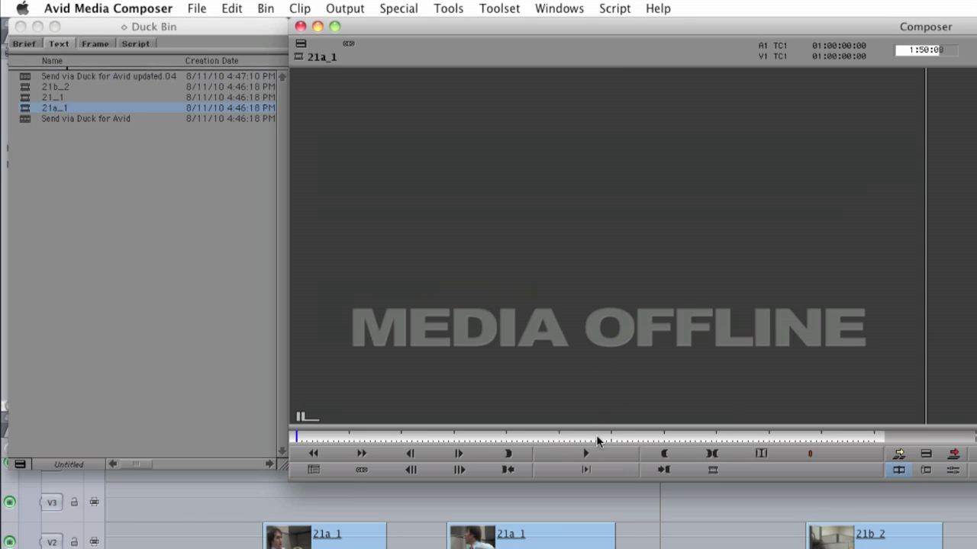
{"action": "left_click_drag", "start_coordinate": [544, 440], "coordinate": [669, 441]}
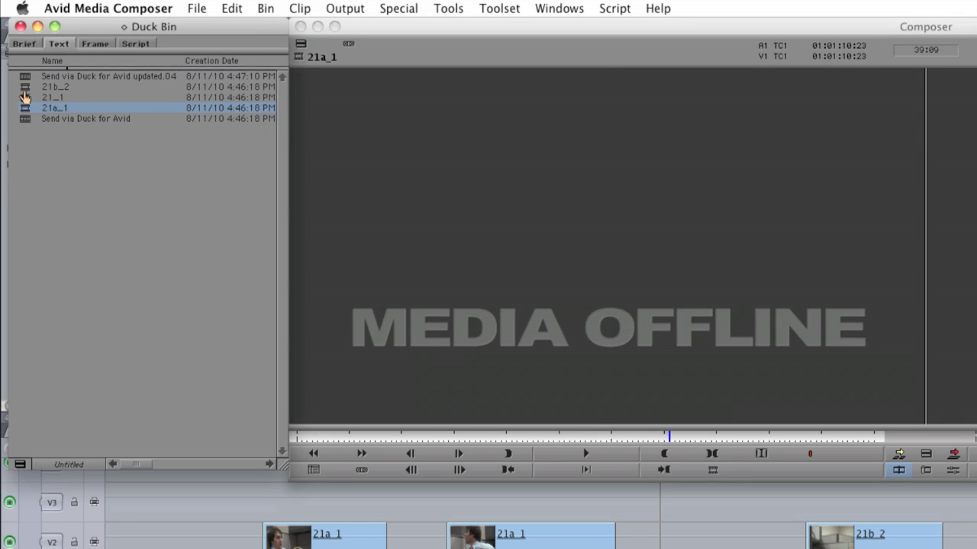
{"action": "left_click_drag", "start_coordinate": [55, 183], "coordinate": [25, 90]}
{"action": "right_click", "coordinate": [25, 90]}
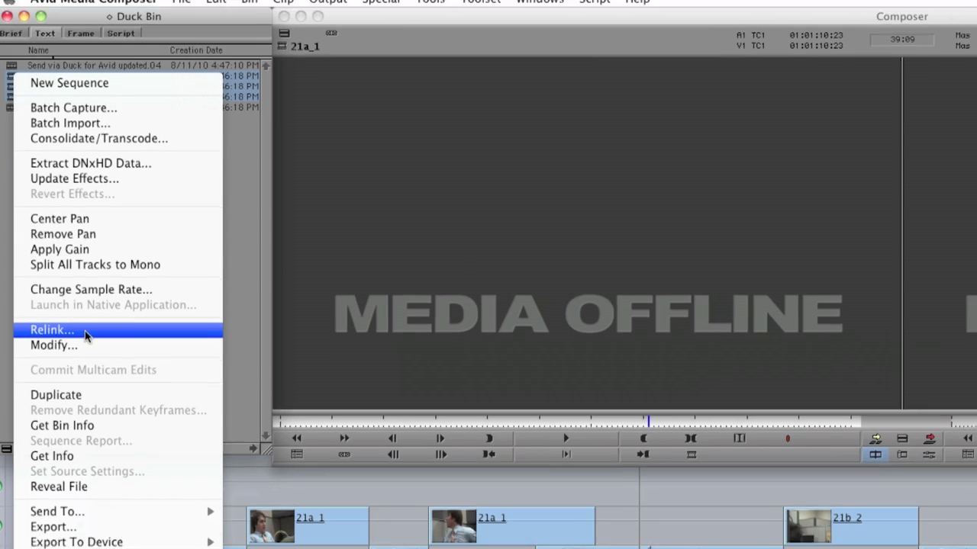
{"action": "left_click", "coordinate": [101, 348]}
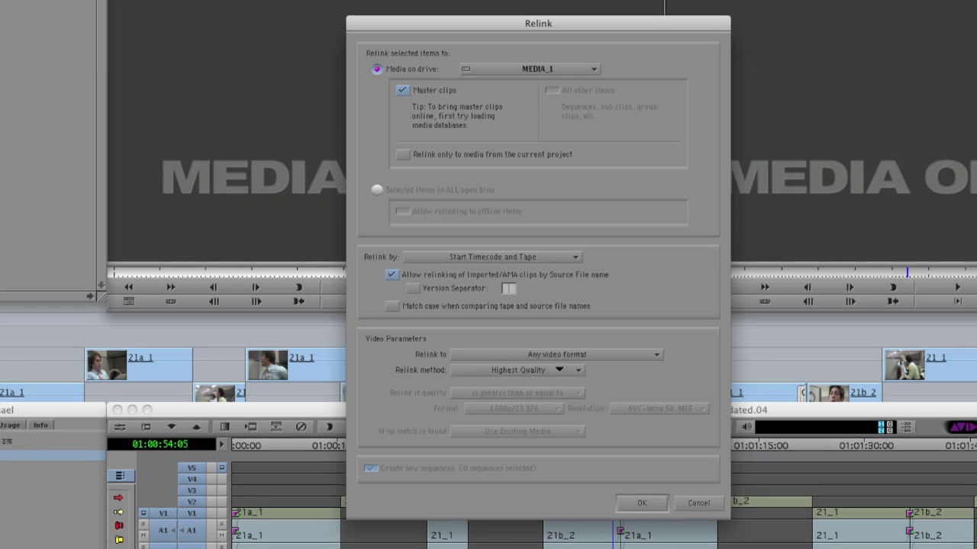
{"action": "left_click", "coordinate": [642, 504]}
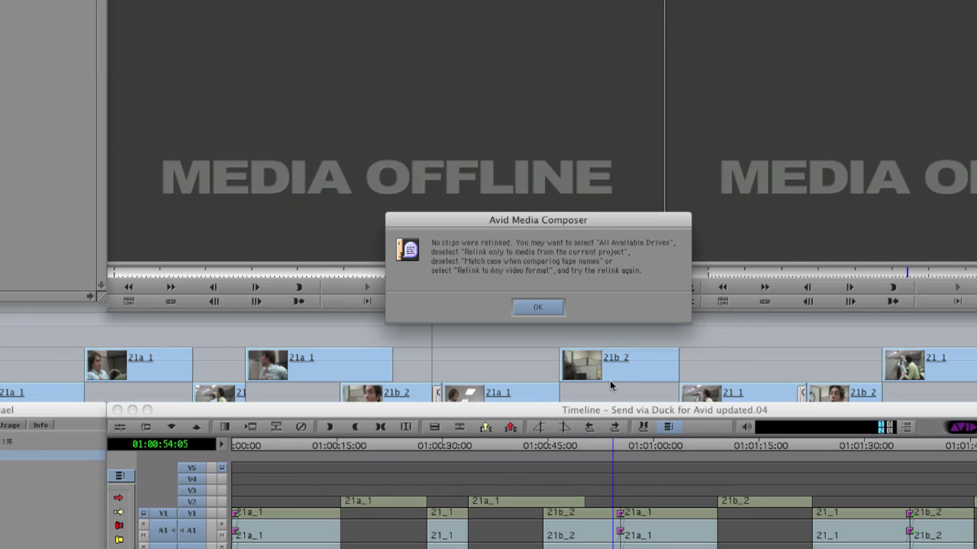
{"action": "left_click", "coordinate": [538, 307]}
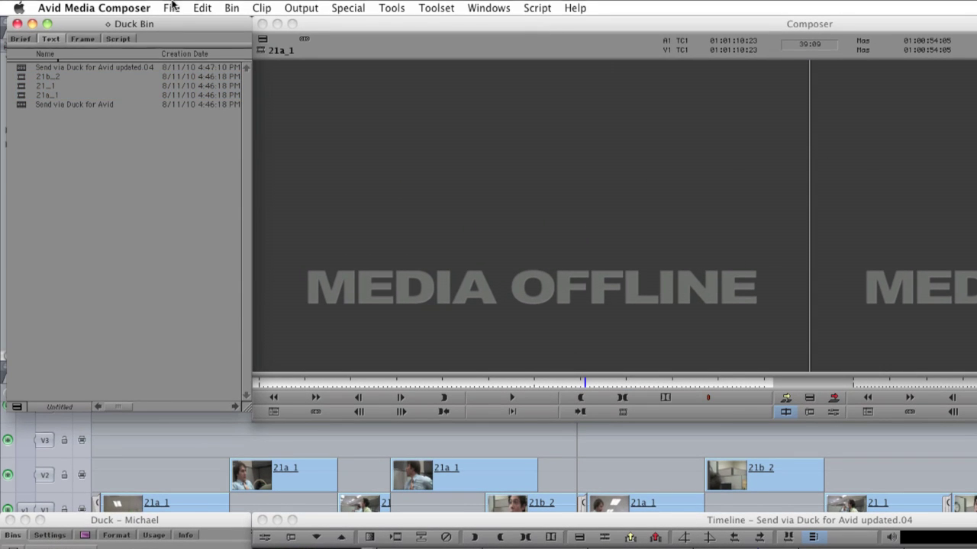
Link the three original .mov files into the bin through AMA.
{"action": "left_click", "coordinate": [171, 8]}
{"action": "left_click", "coordinate": [226, 255]}
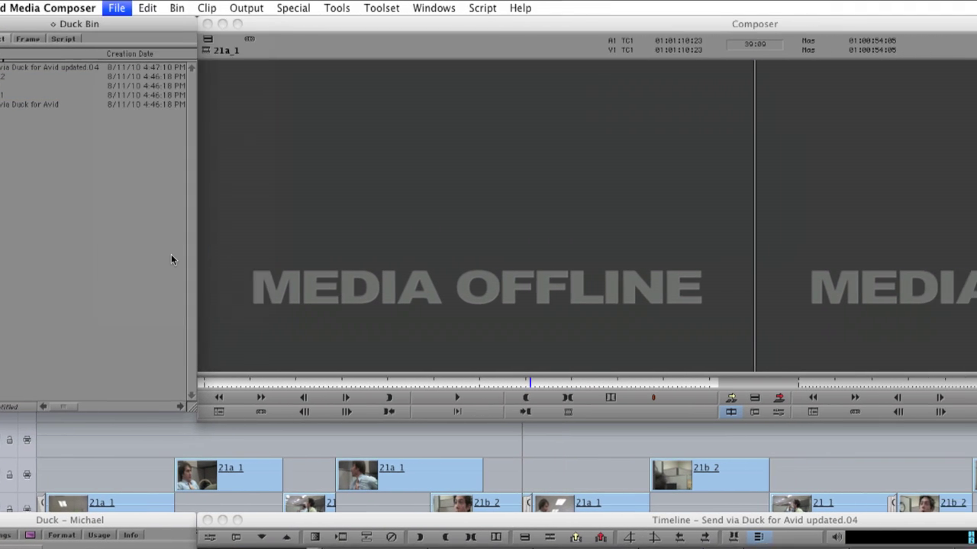
{"action": "left_click", "coordinate": [402, 143]}
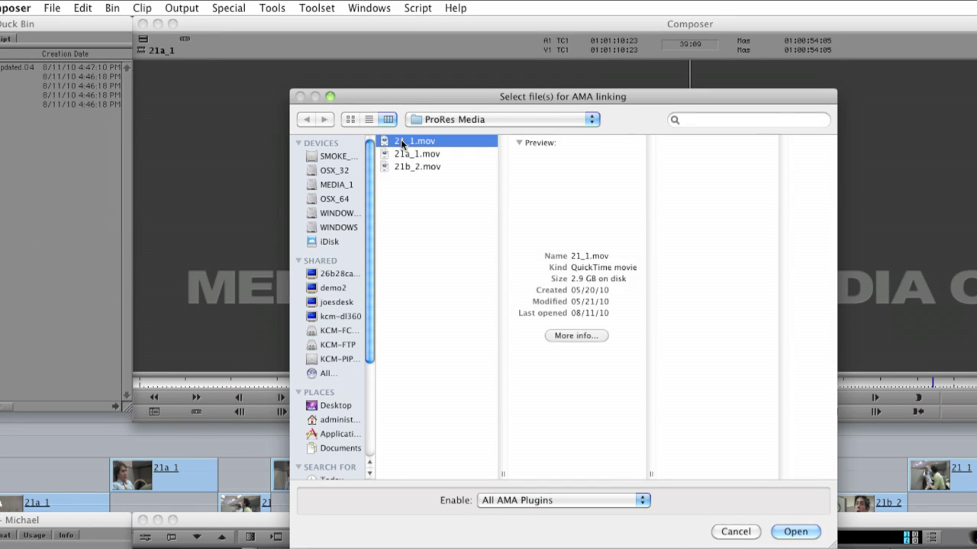
{"action": "left_click", "coordinate": [404, 166], "text": "shift"}
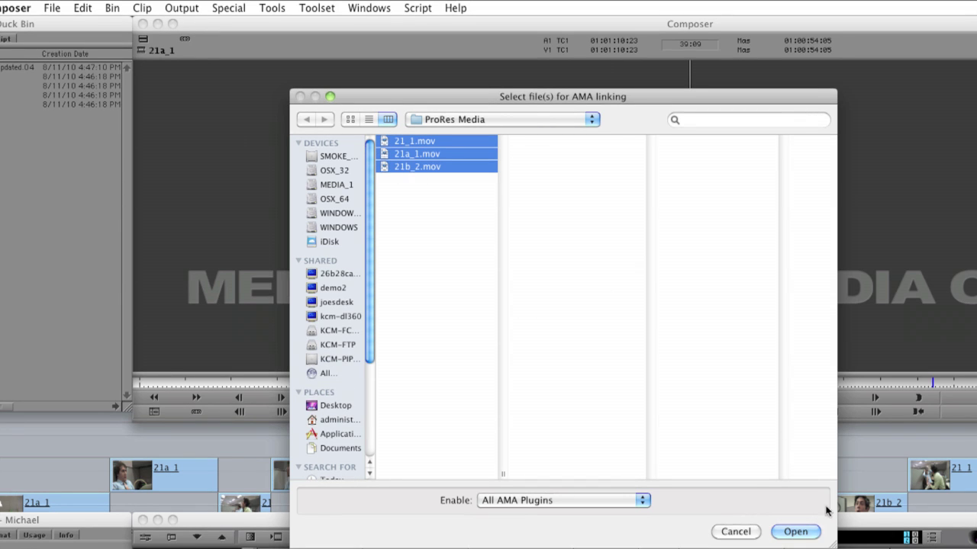
{"action": "left_click", "coordinate": [797, 531]}
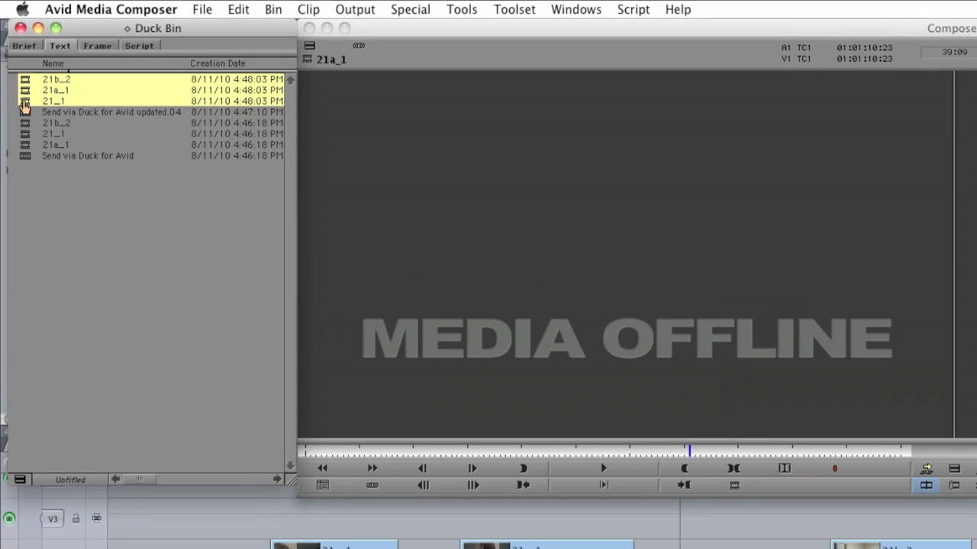
Delete the three newly linked duplicate master clips from the Duck Bin.
{"action": "double_click", "coordinate": [25, 102]}
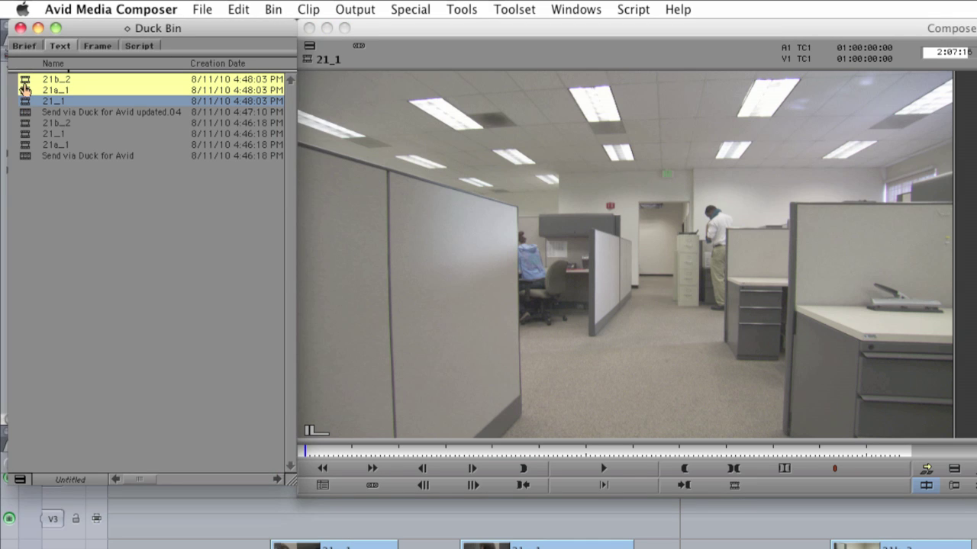
{"action": "left_click", "coordinate": [24, 86]}
{"action": "key", "text": "Delete"}
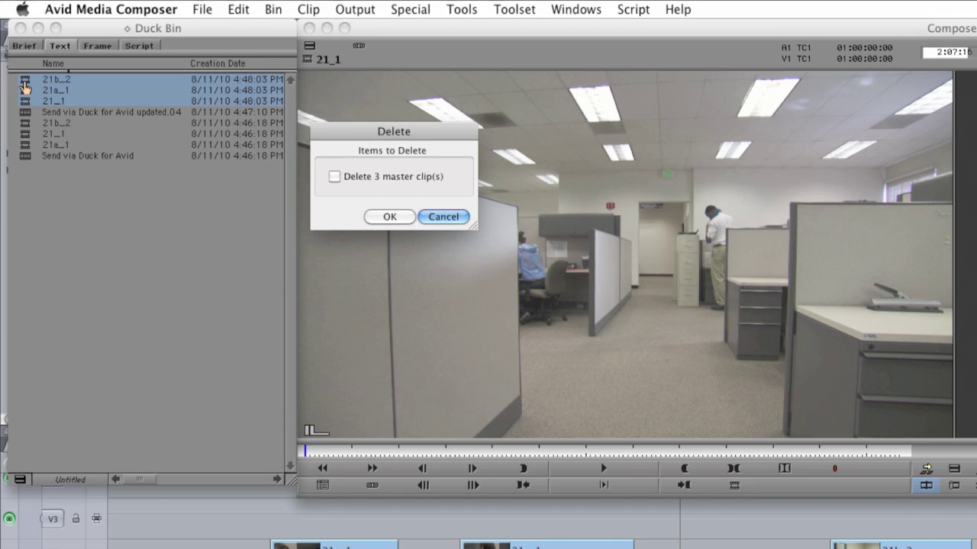
{"action": "left_click", "coordinate": [352, 177]}
{"action": "left_click", "coordinate": [391, 217]}
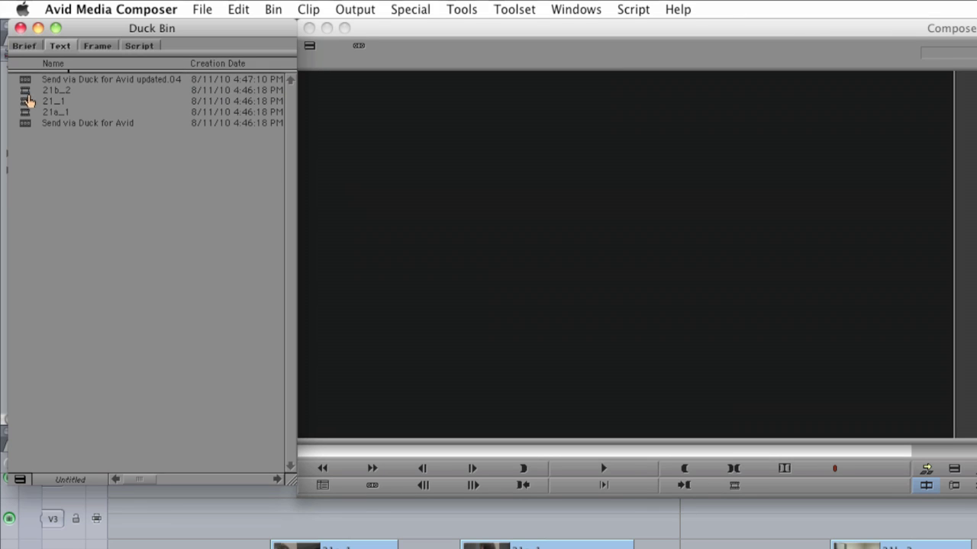
{"action": "left_click", "coordinate": [26, 92]}
Relink the selected master clips, including 21_1 and 21a_1, to the linked media.
{"action": "left_click", "coordinate": [26, 113], "text": "shift"}
{"action": "right_click", "coordinate": [25, 111]}
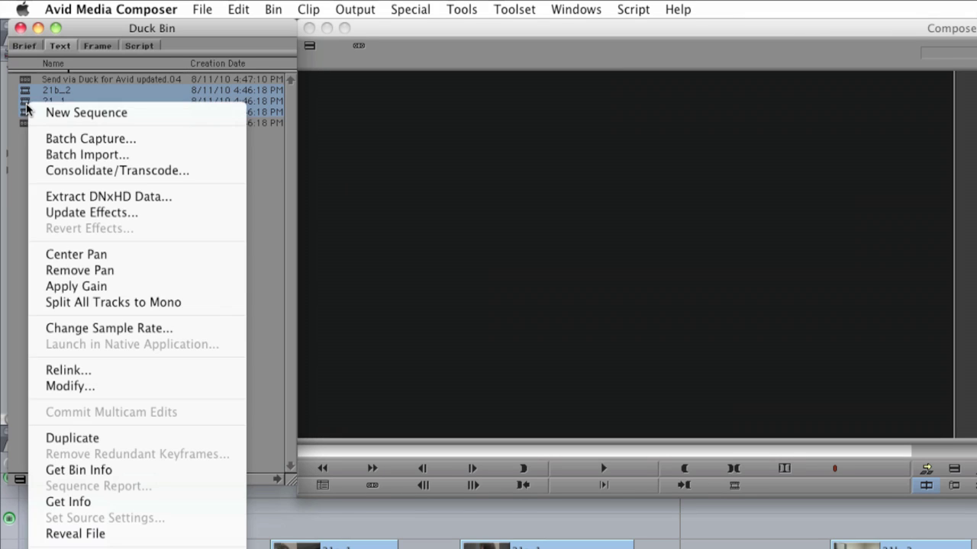
{"action": "left_click", "coordinate": [58, 370]}
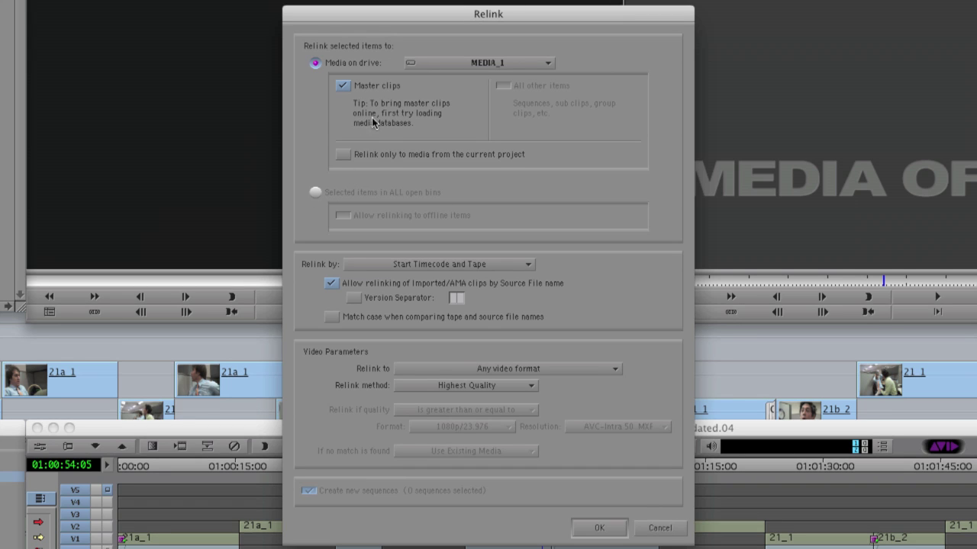
{"action": "left_click", "coordinate": [601, 528]}
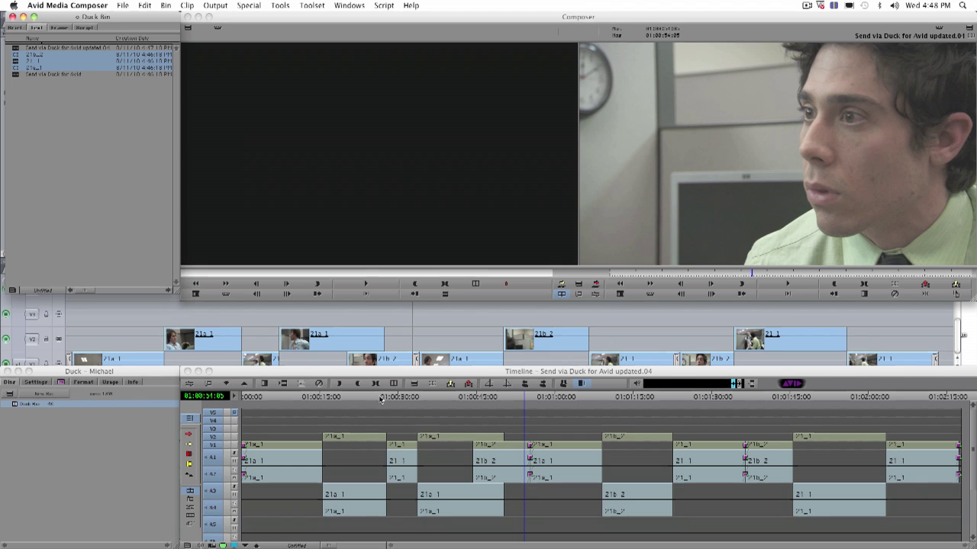
Scrub the sequence and play 21a_1 to confirm the footage is back online.
{"action": "left_click_drag", "start_coordinate": [326, 407], "coordinate": [465, 397]}
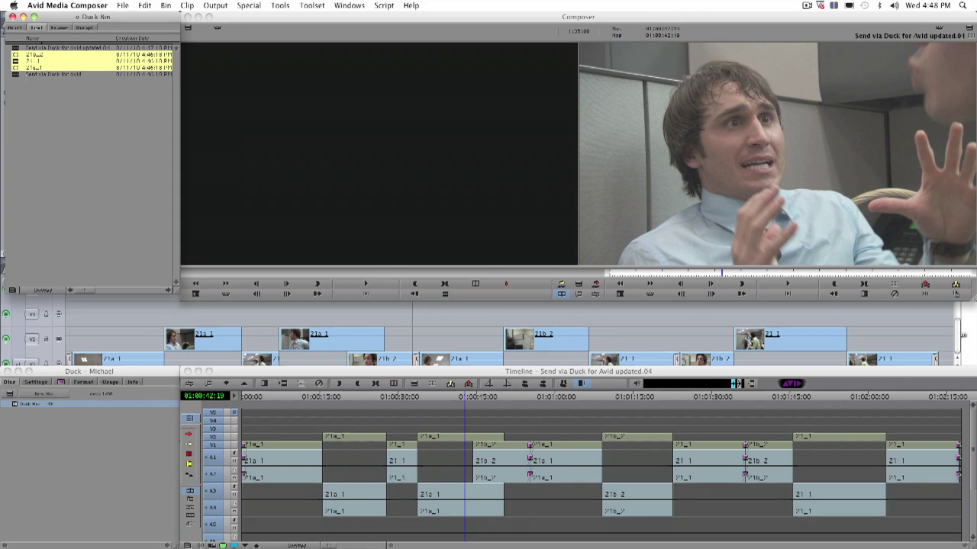
{"action": "double_click", "coordinate": [15, 68]}
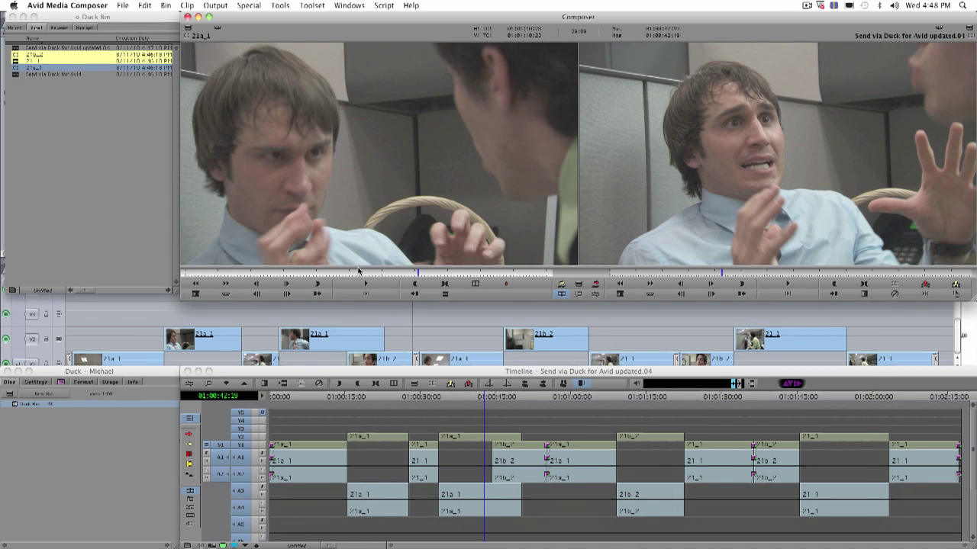
{"action": "left_click", "coordinate": [357, 272]}
{"action": "key", "text": "l"}
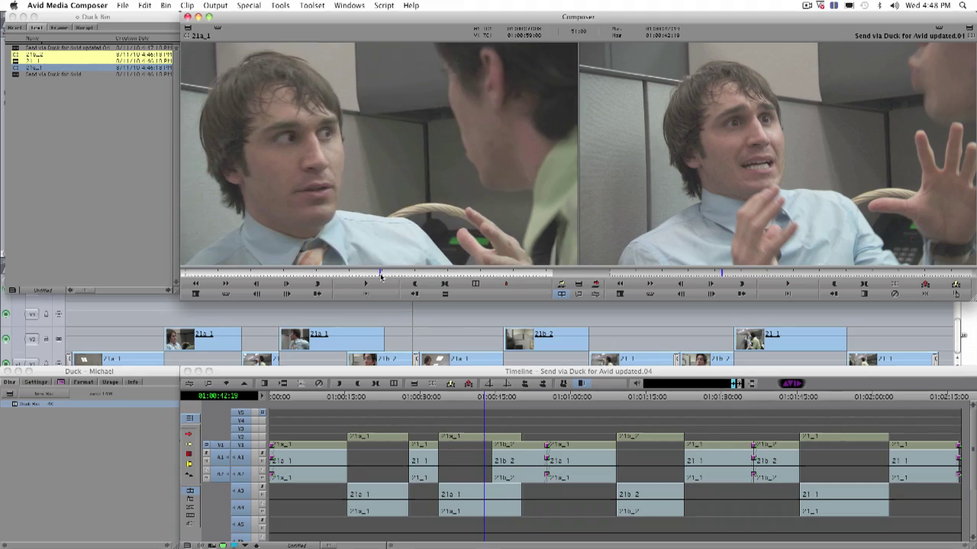